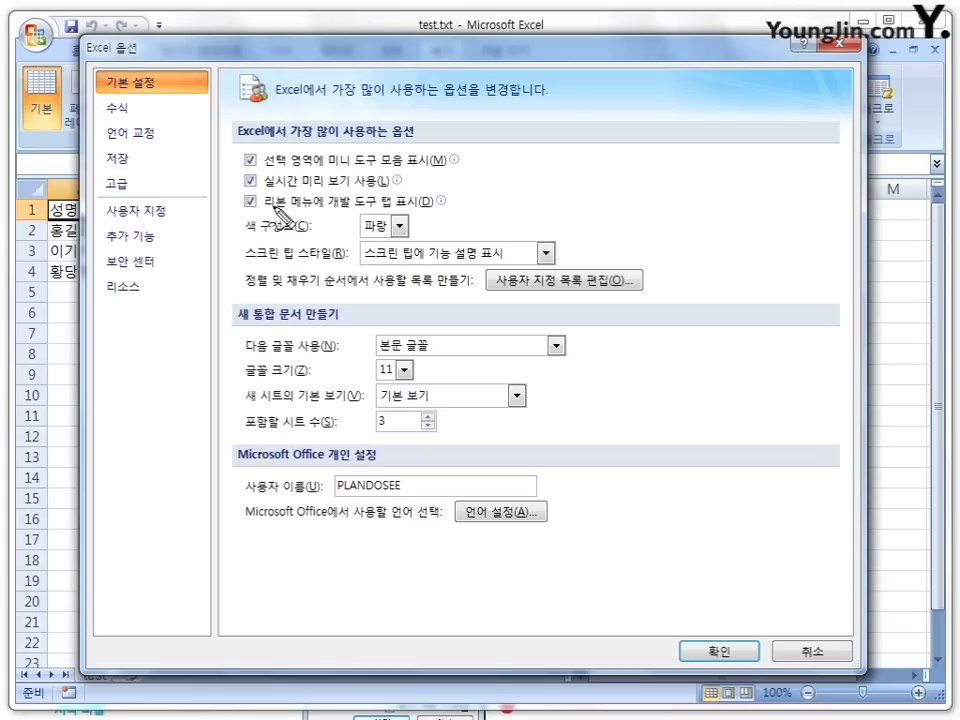
mouse_move(275, 212)
mouse_down()
mouse_move(430, 206)
mouse_move(352, 217)
mouse_move(336, 198)
mouse_move(372, 200)
mouse_move(370, 222)
mouse_move(357, 228)
mouse_up()
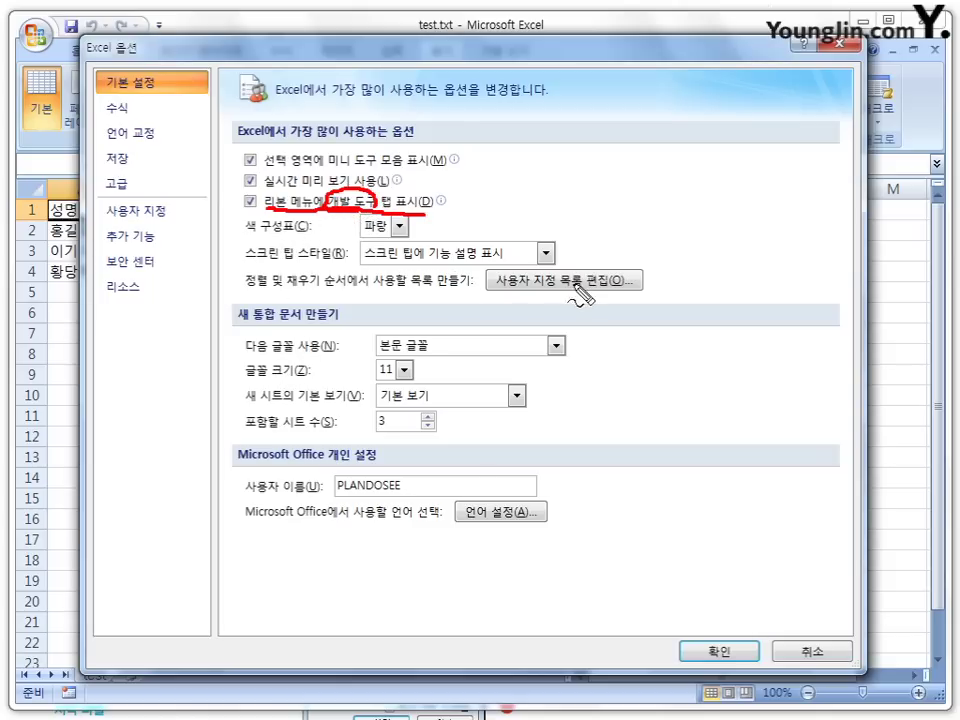
mouse_move(597, 304)
mouse_down()
mouse_move(497, 285)
mouse_move(520, 272)
mouse_move(632, 286)
mouse_move(626, 298)
mouse_up()
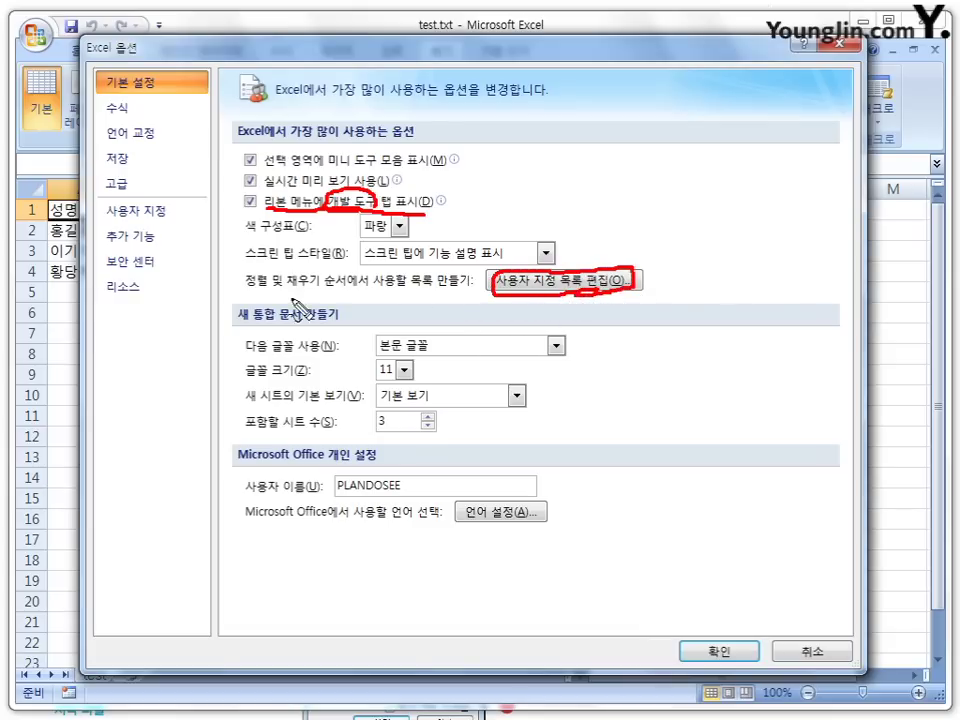
mouse_move(264, 289)
mouse_down()
mouse_move(258, 297)
mouse_move(248, 270)
mouse_move(266, 288)
mouse_move(340, 291)
mouse_up()
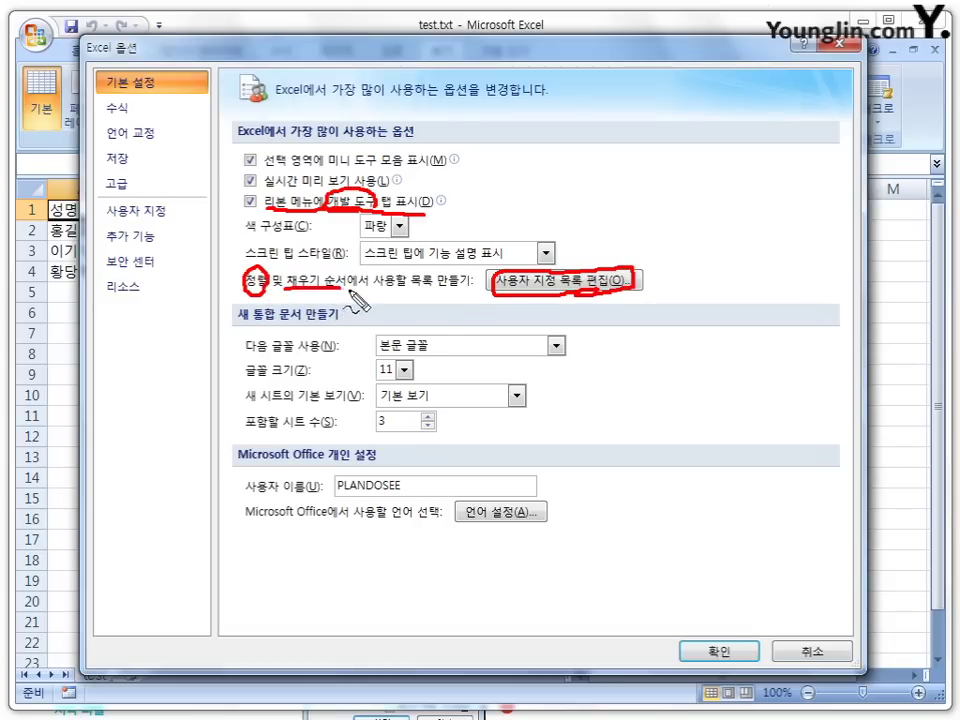
drag(412, 291, 469, 291)
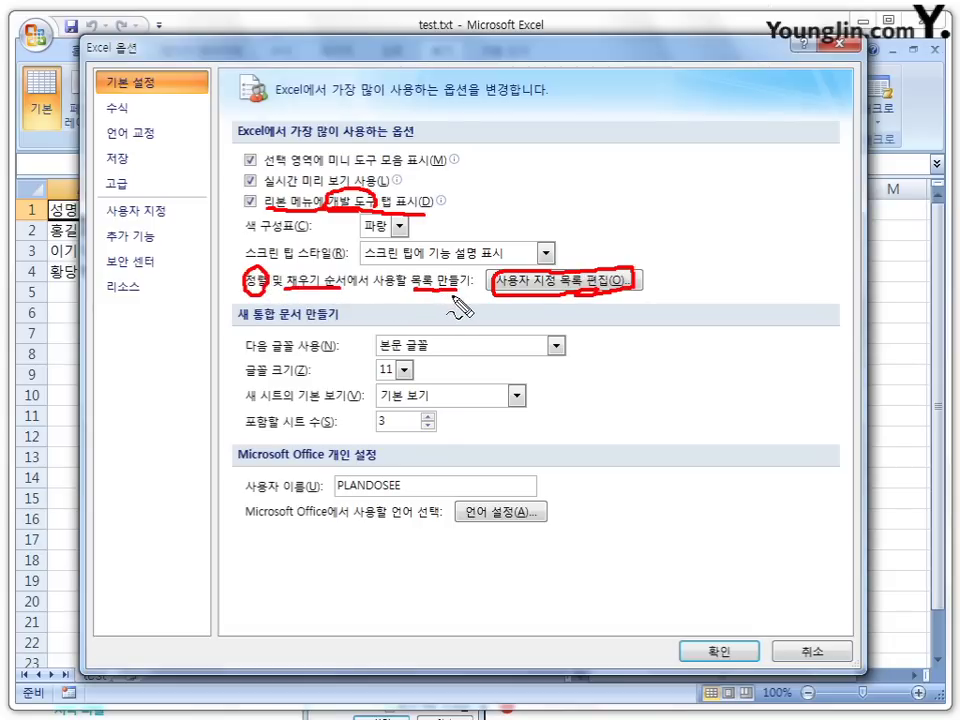
mouse_move(606, 268)
mouse_down()
mouse_move(604, 228)
mouse_move(617, 245)
mouse_move(598, 244)
mouse_up()
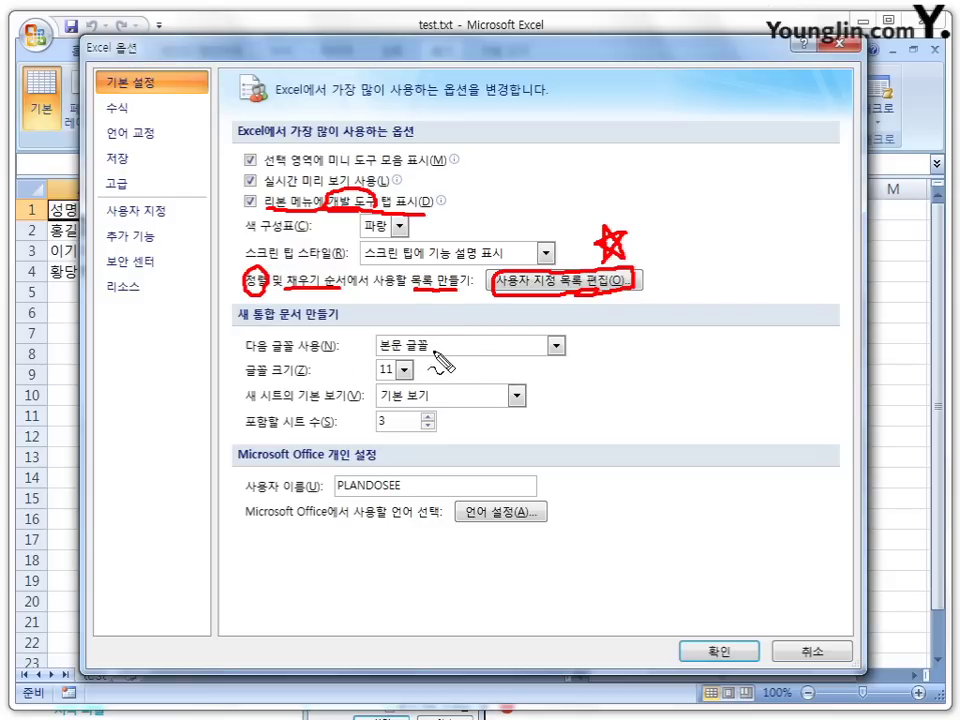
mouse_move(433, 350)
mouse_down()
mouse_move(379, 350)
mouse_move(432, 342)
mouse_move(398, 388)
mouse_move(436, 398)
mouse_move(395, 433)
mouse_up()
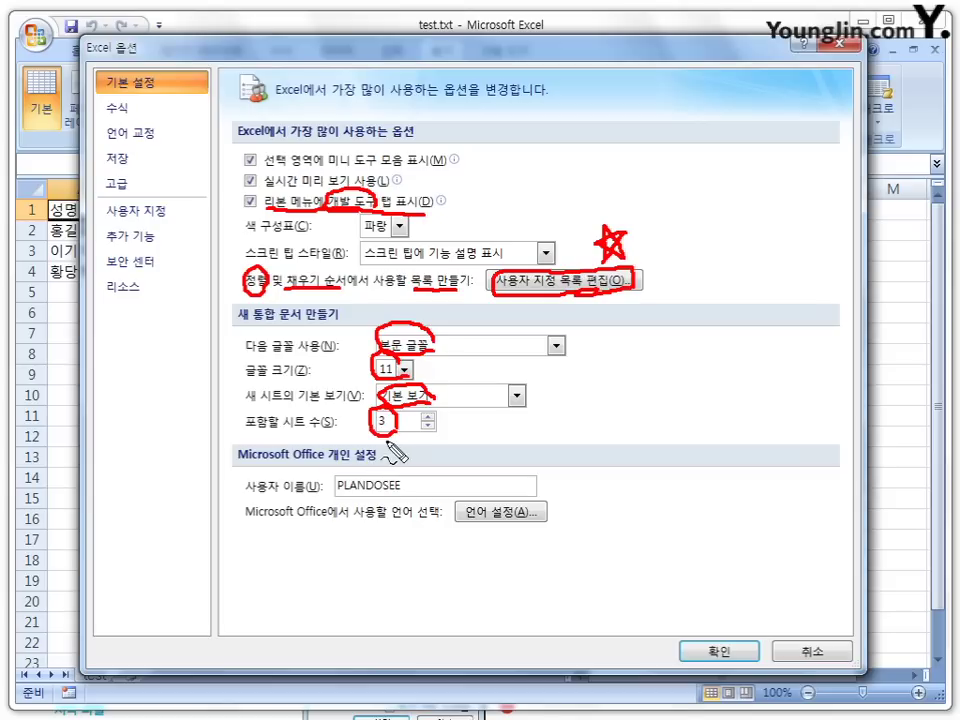
mouse_move(290, 468)
mouse_down()
mouse_move(285, 486)
mouse_move(274, 470)
mouse_up()
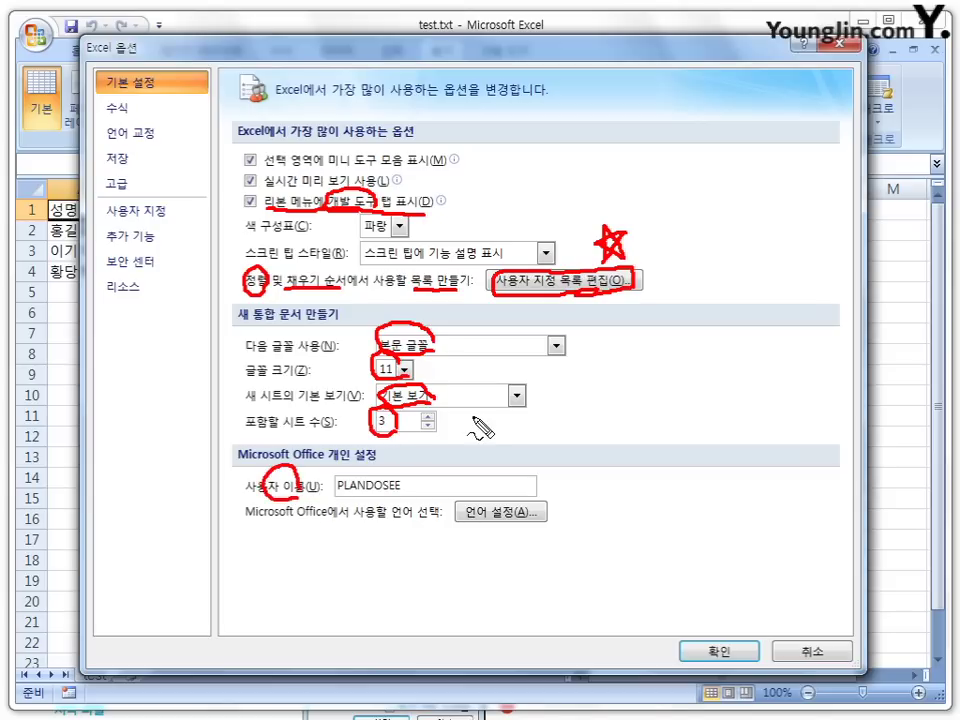
key(Escape)
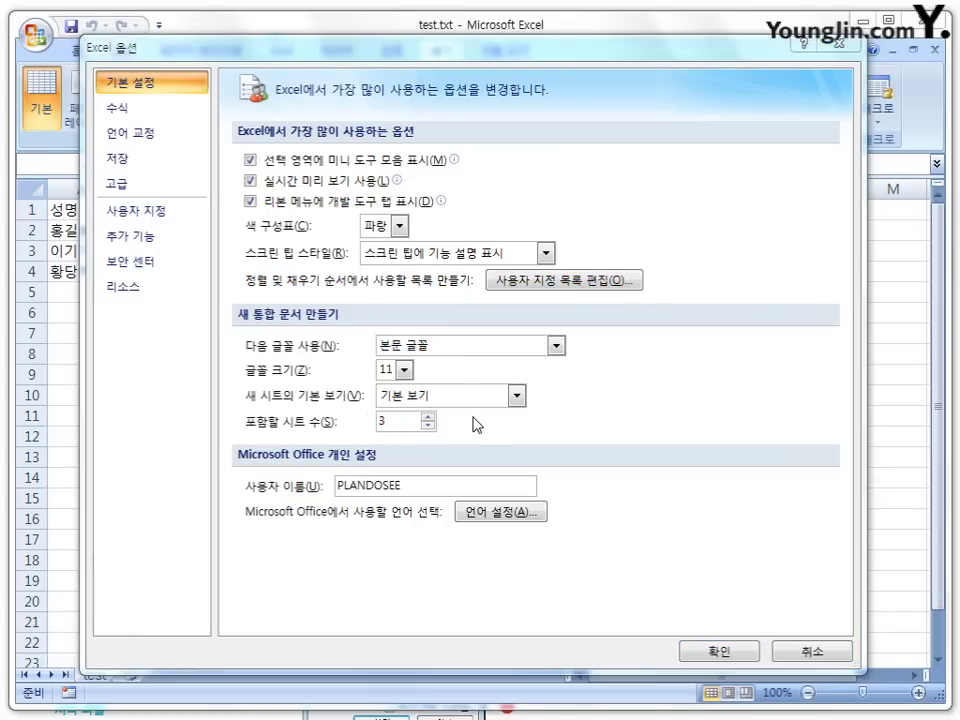
Step: Open the custom lists editor and view the entries of the 1월–12월 month list, the 사분기 quarter list and the 사장–사원 job-title list
key(Escape)
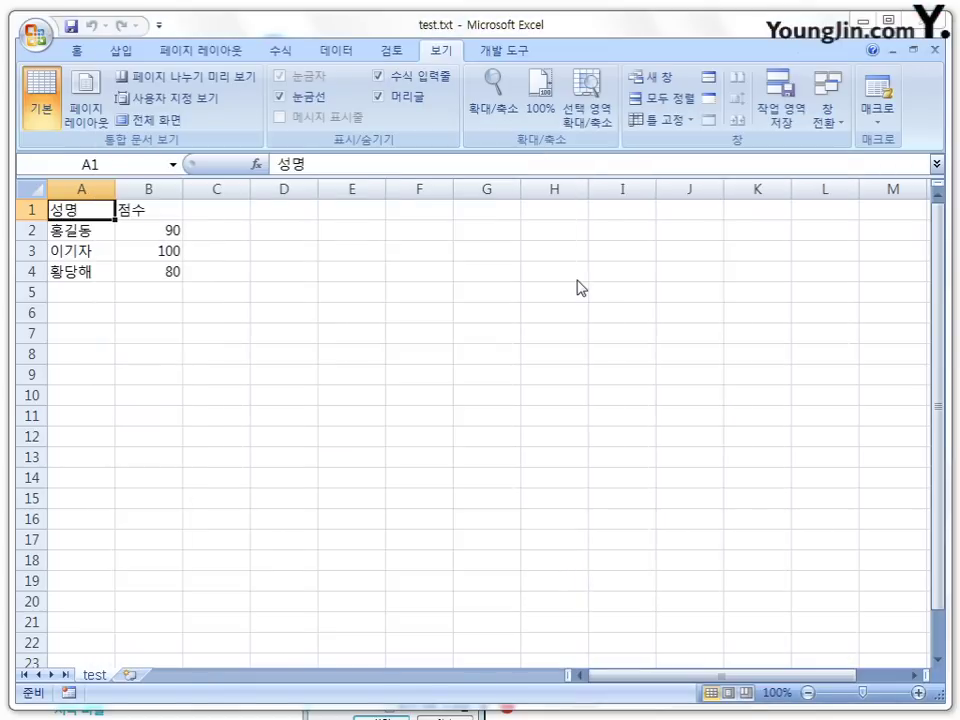
drag(545, 272, 516, 210)
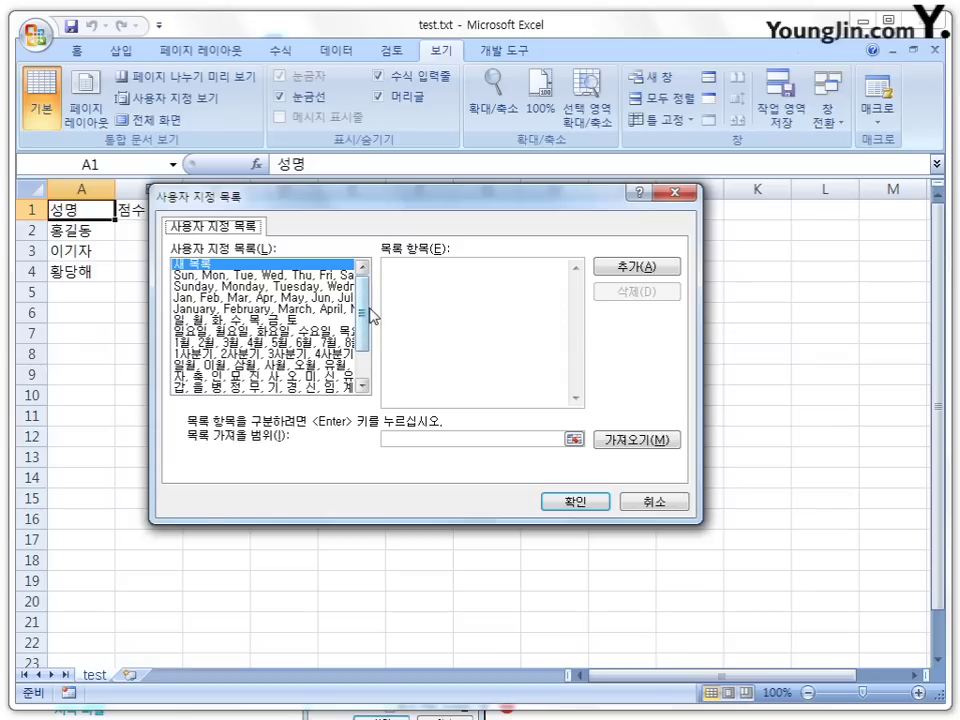
mouse_move(367, 316)
mouse_down()
mouse_move(370, 333)
mouse_move(370, 310)
mouse_up()
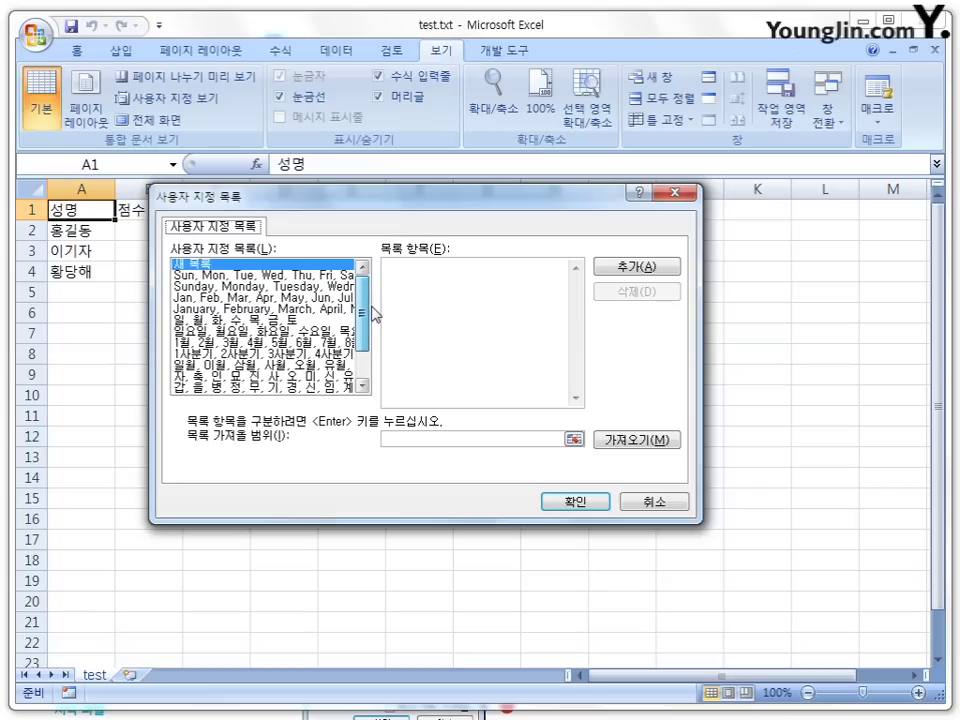
drag(372, 306, 385, 358)
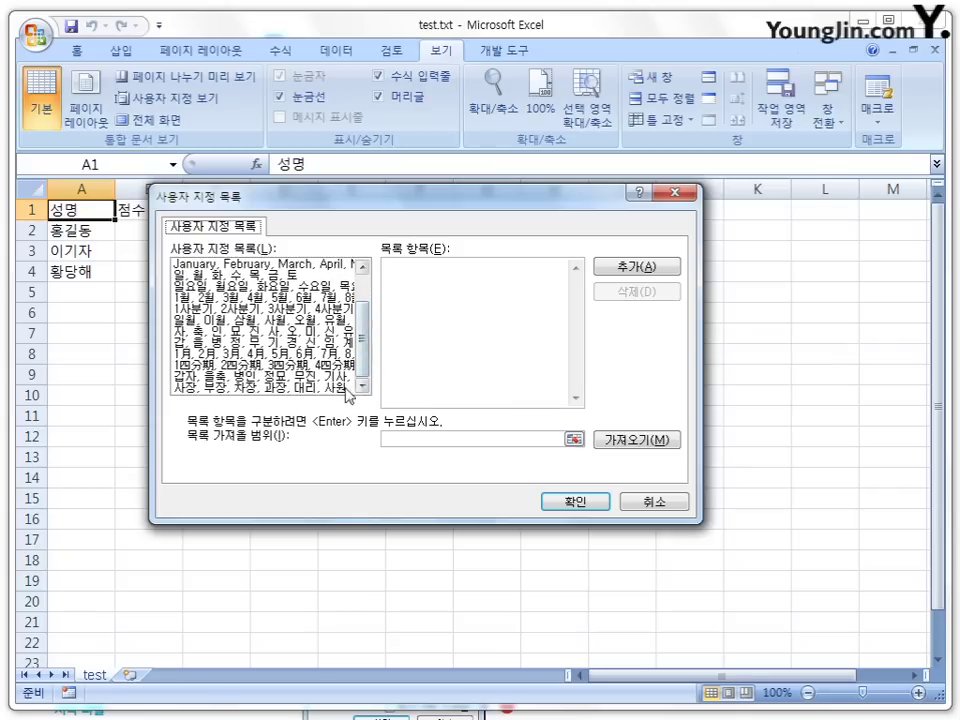
click(276, 299)
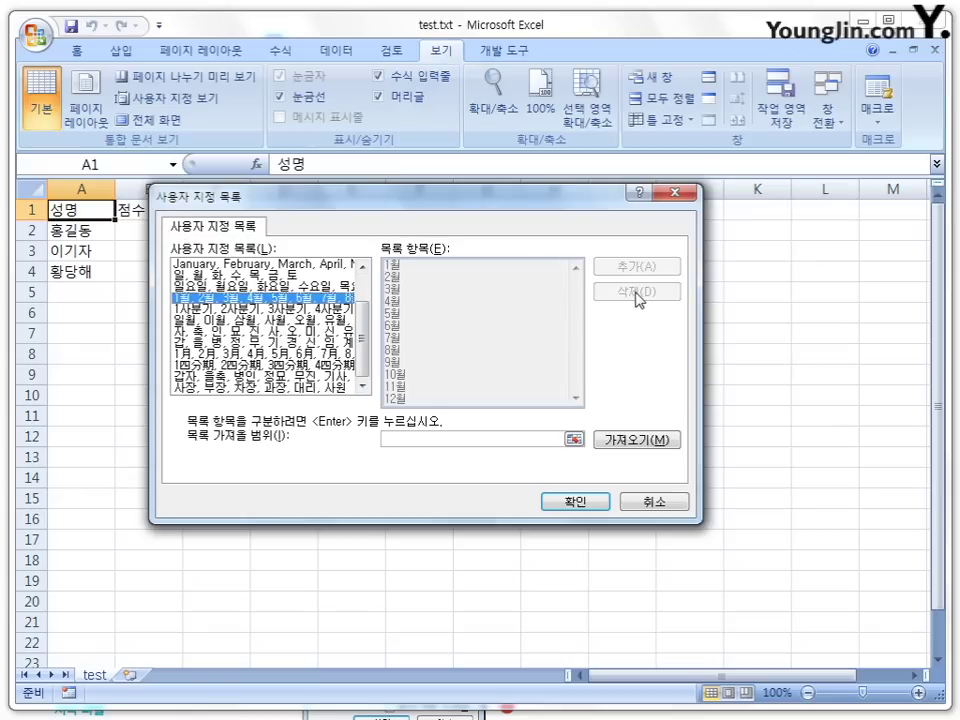
key(Down)
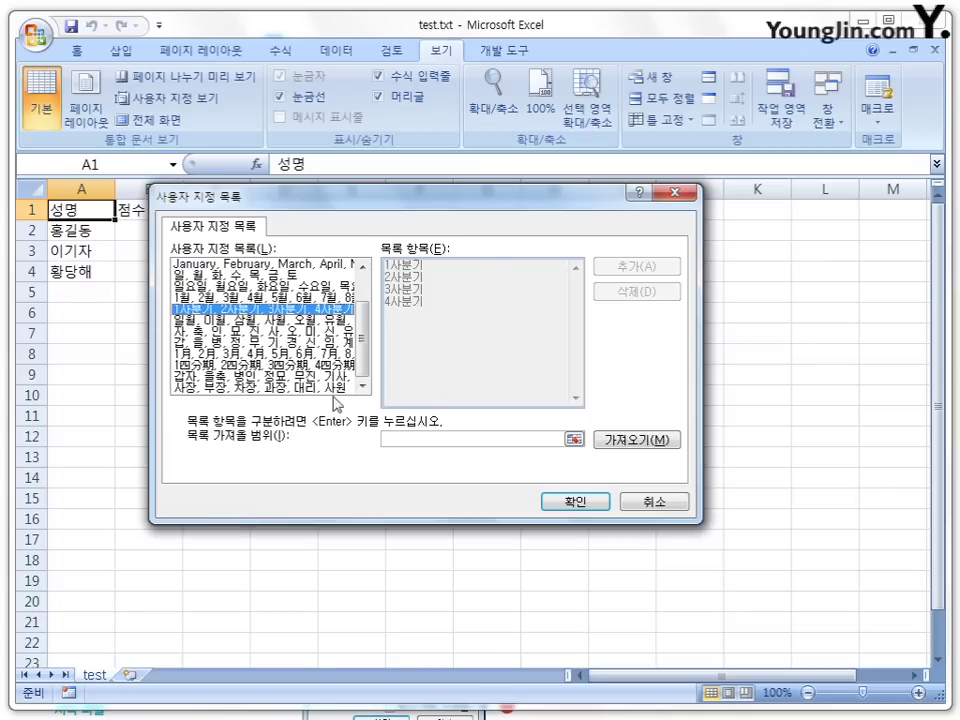
click(316, 388)
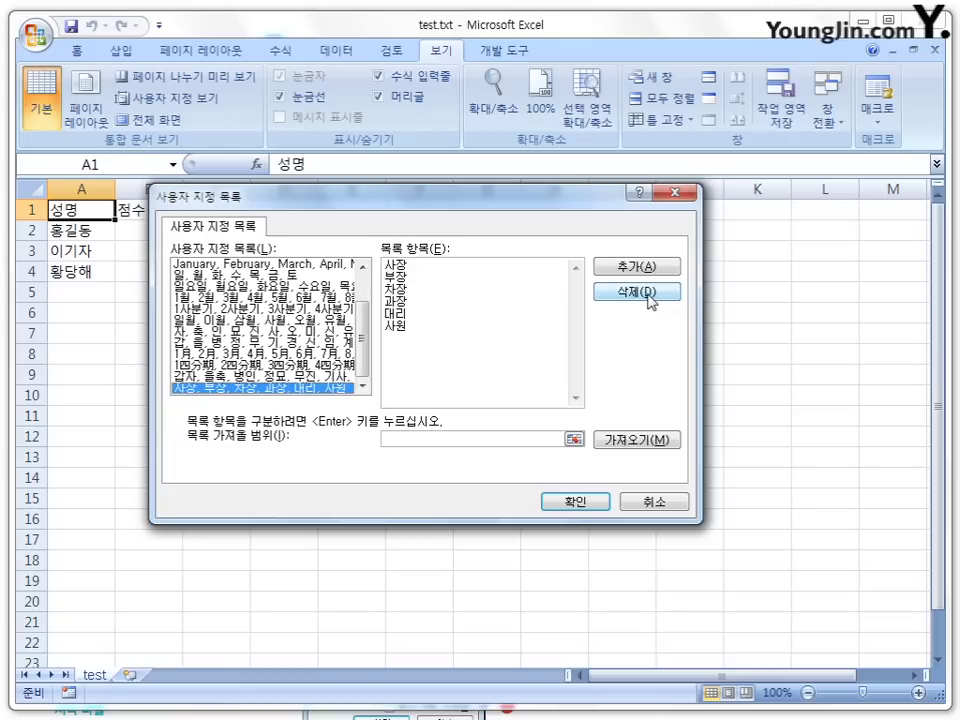
Step: Examine the items of the built-in zodiac, English weekday and month lists, and Korean weekday and month lists
click(300, 331)
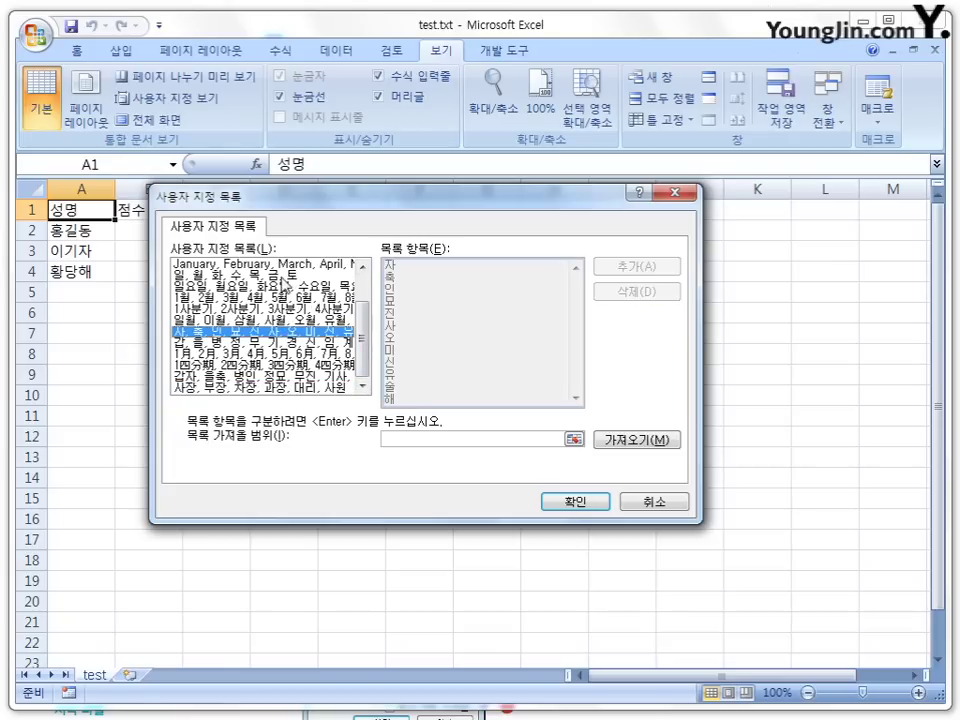
click(285, 265)
click(362, 278)
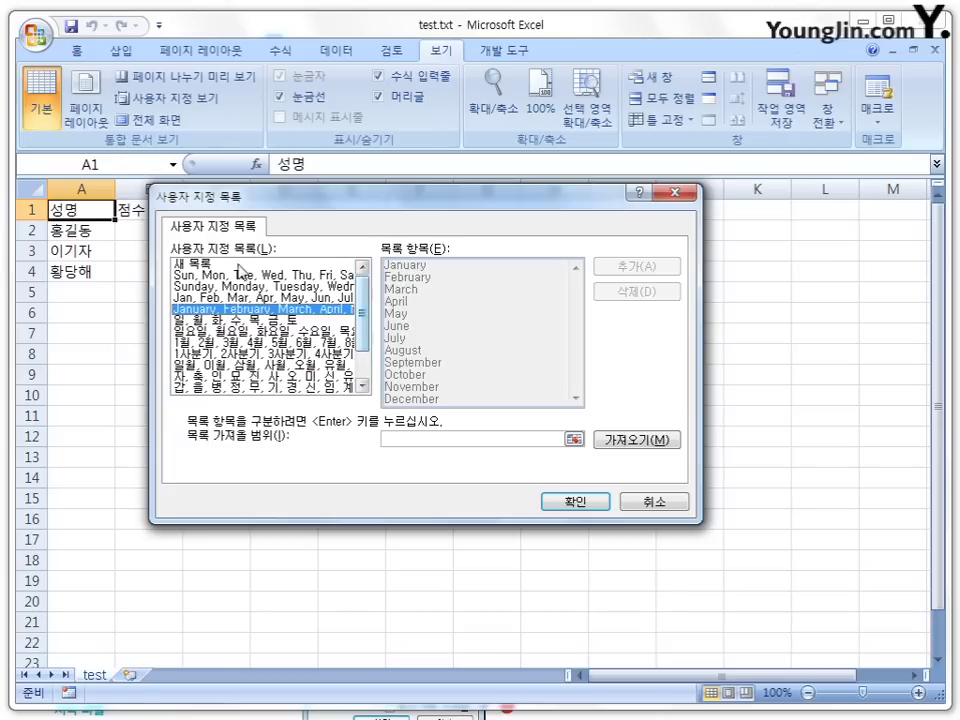
click(240, 276)
click(268, 287)
click(289, 298)
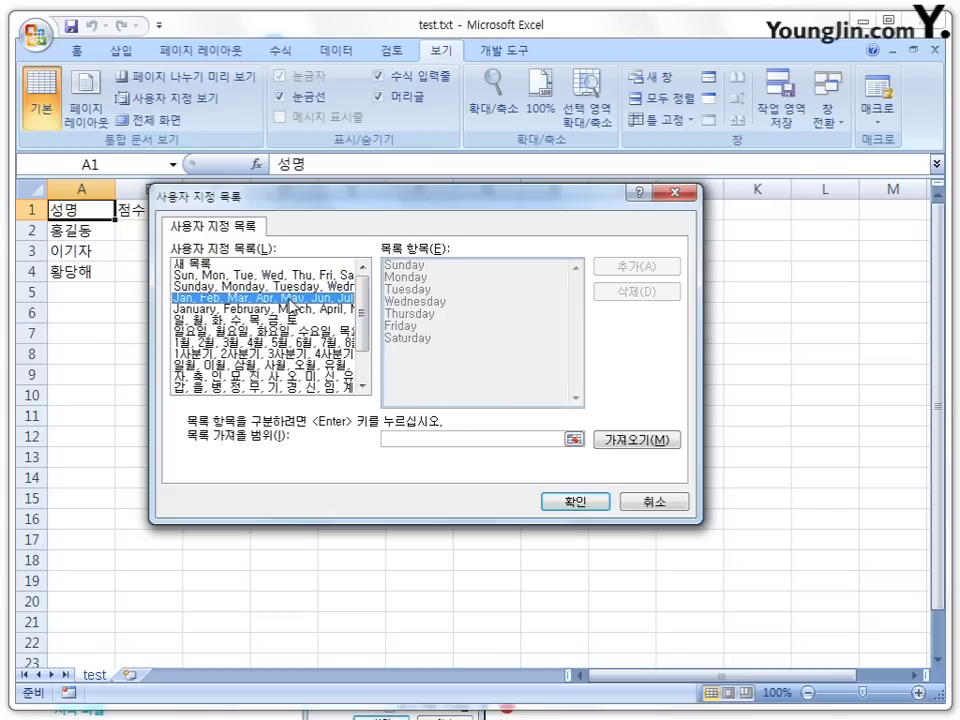
click(290, 320)
click(325, 342)
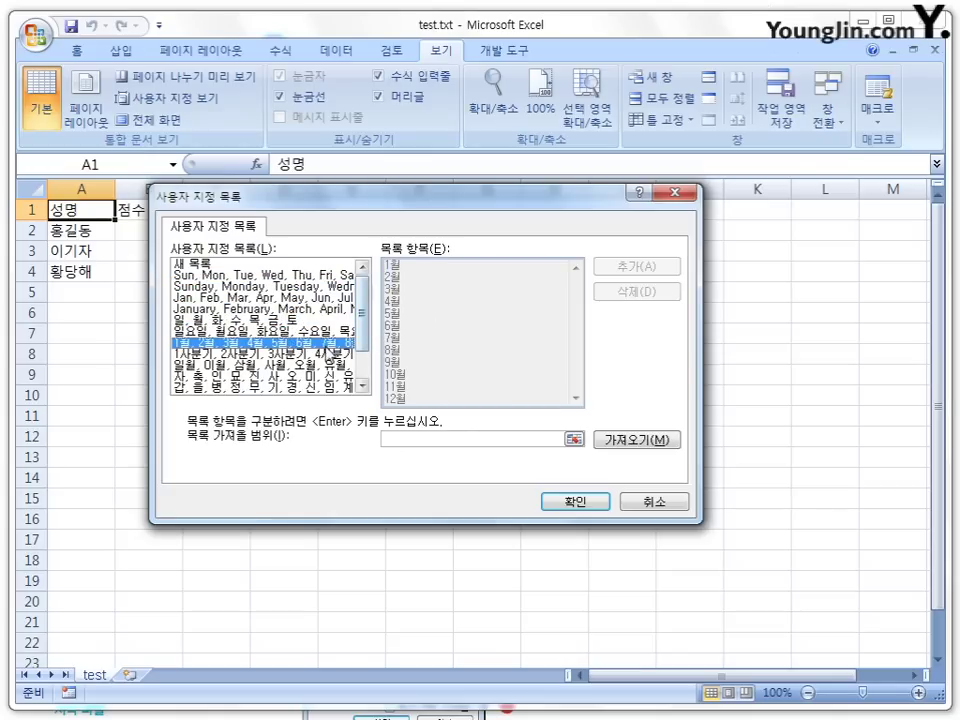
click(312, 365)
drag(362, 335, 357, 375)
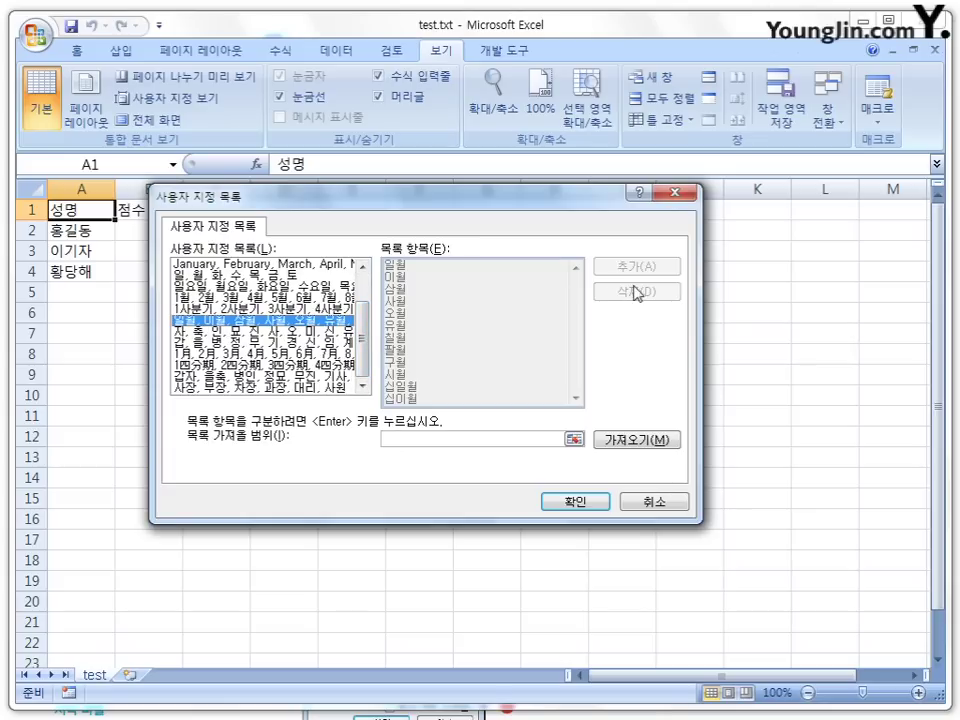
Step: Delete the custom list 사장, 부장, 차장, 과장, 대리, 사원 and return to the Excel options
click(335, 388)
click(647, 294)
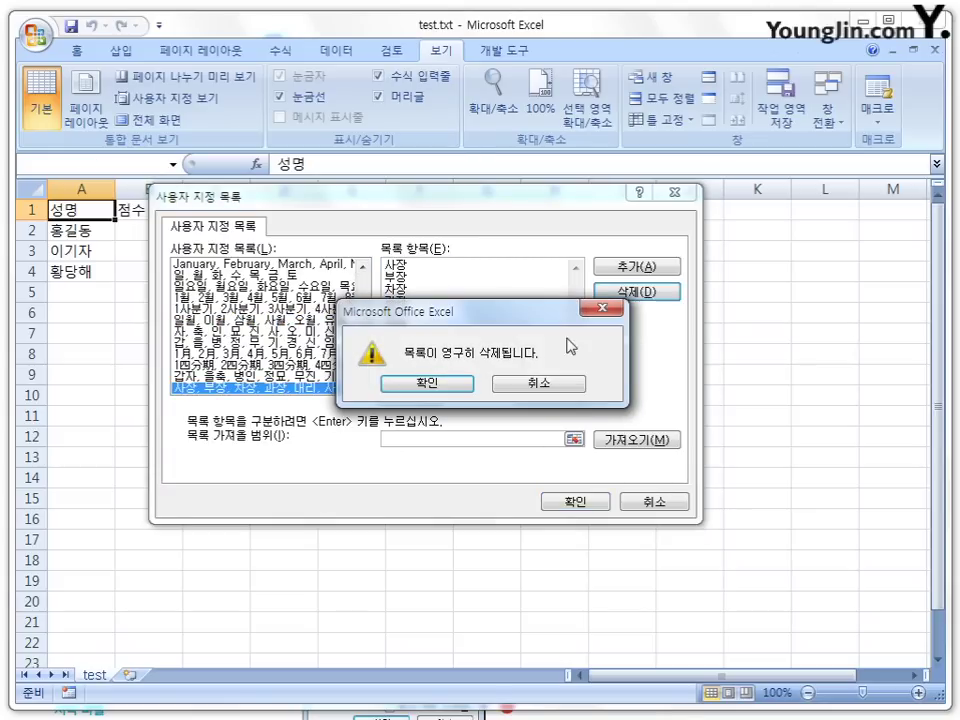
click(480, 382)
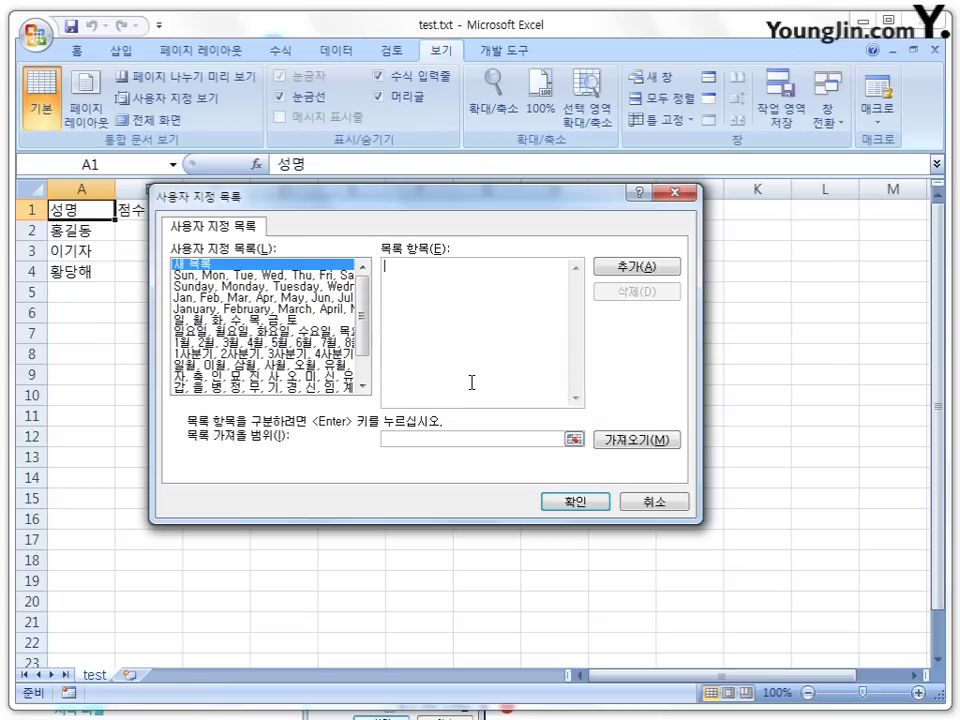
click(651, 503)
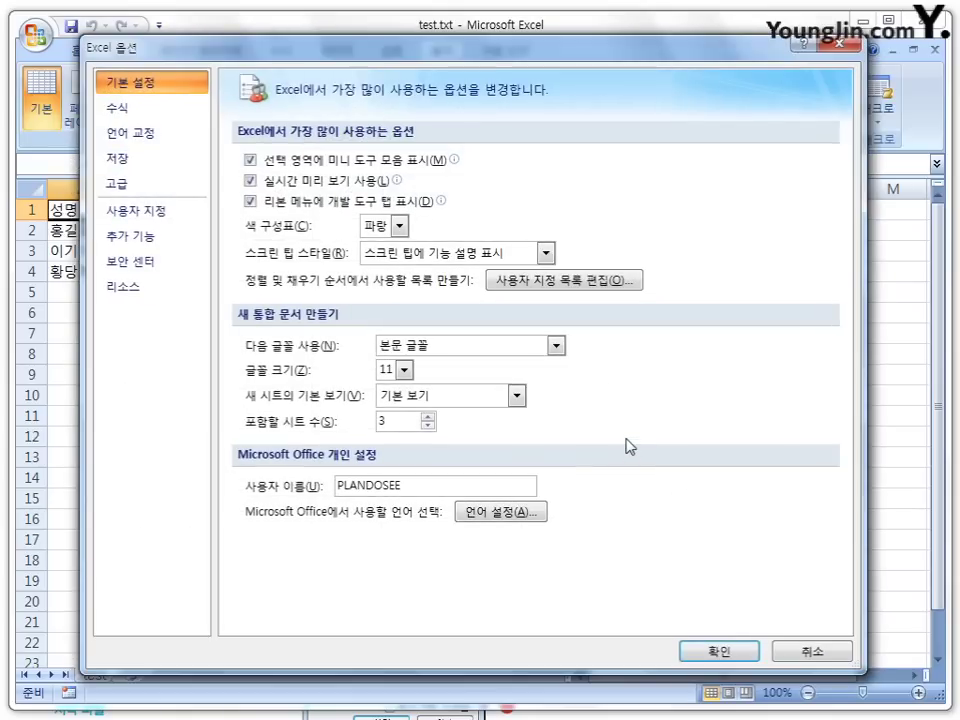
Step: Try a sheet count of 1, a number above the 255 limit and a negative number for new workbooks
click(429, 426)
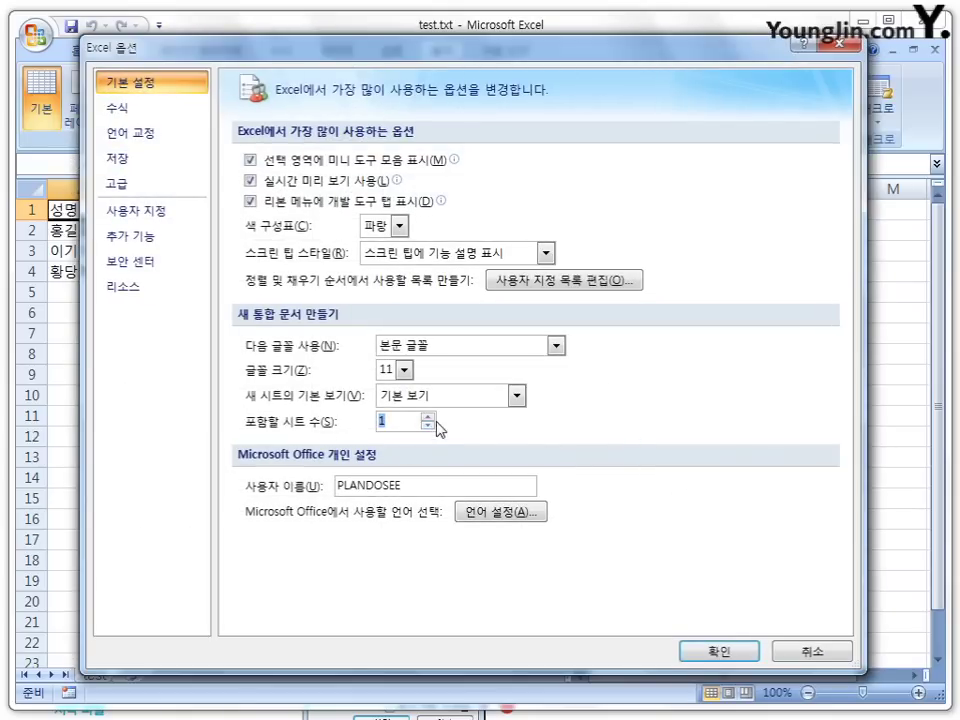
click(431, 416)
click(432, 416)
click(431, 415)
click(427, 417)
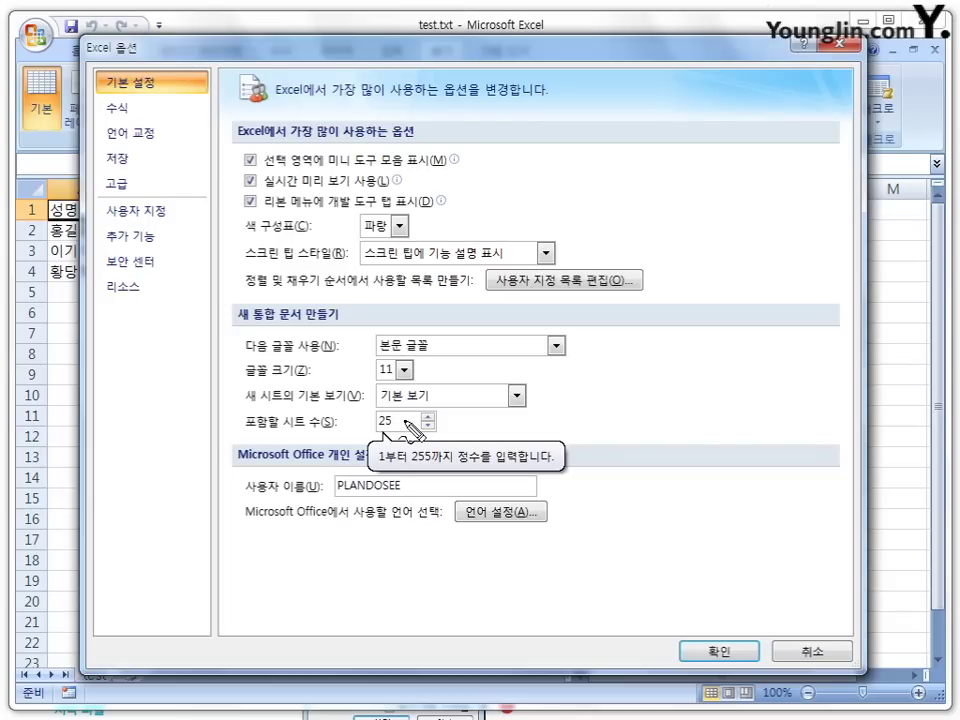
mouse_move(435, 462)
mouse_down()
mouse_move(388, 472)
mouse_move(408, 438)
mouse_move(490, 425)
mouse_up()
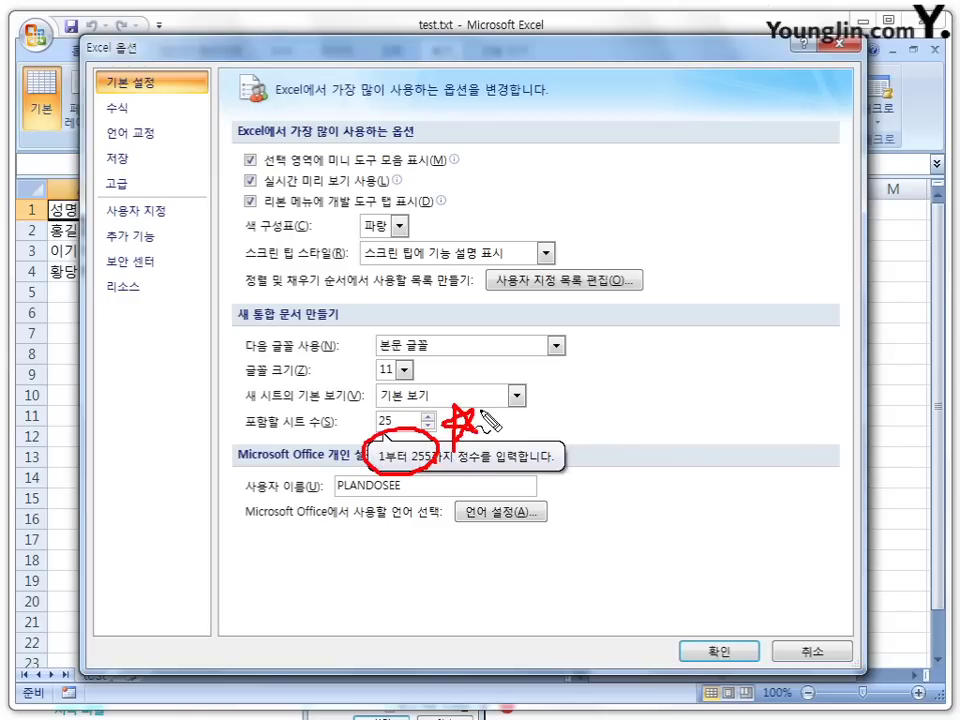
key(Escape)
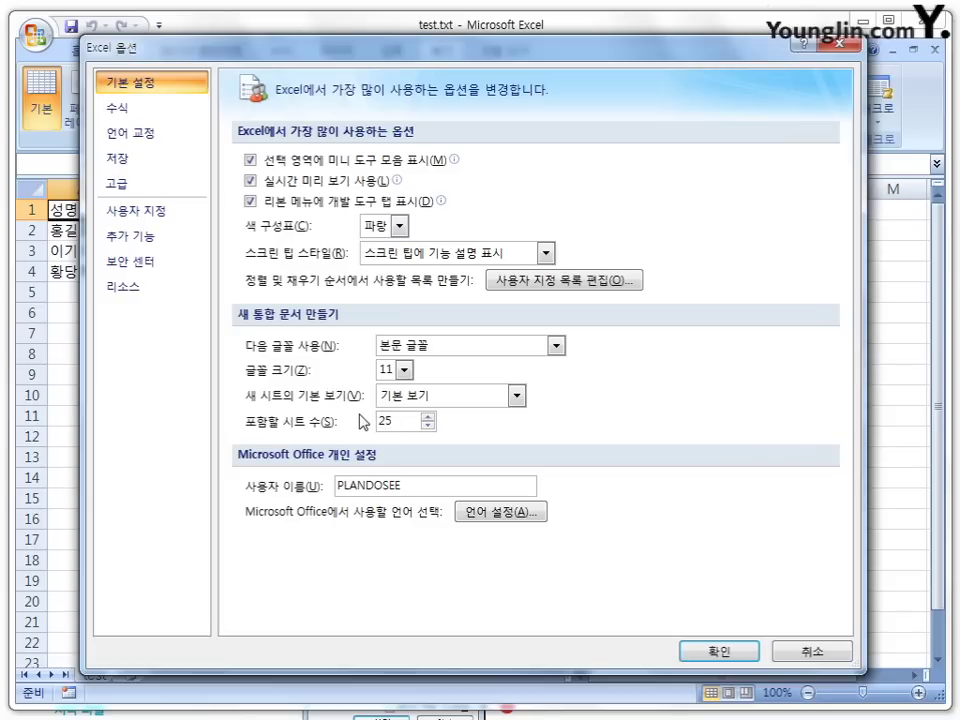
key(BackSpace)
key(BackSpace)
key(minus)
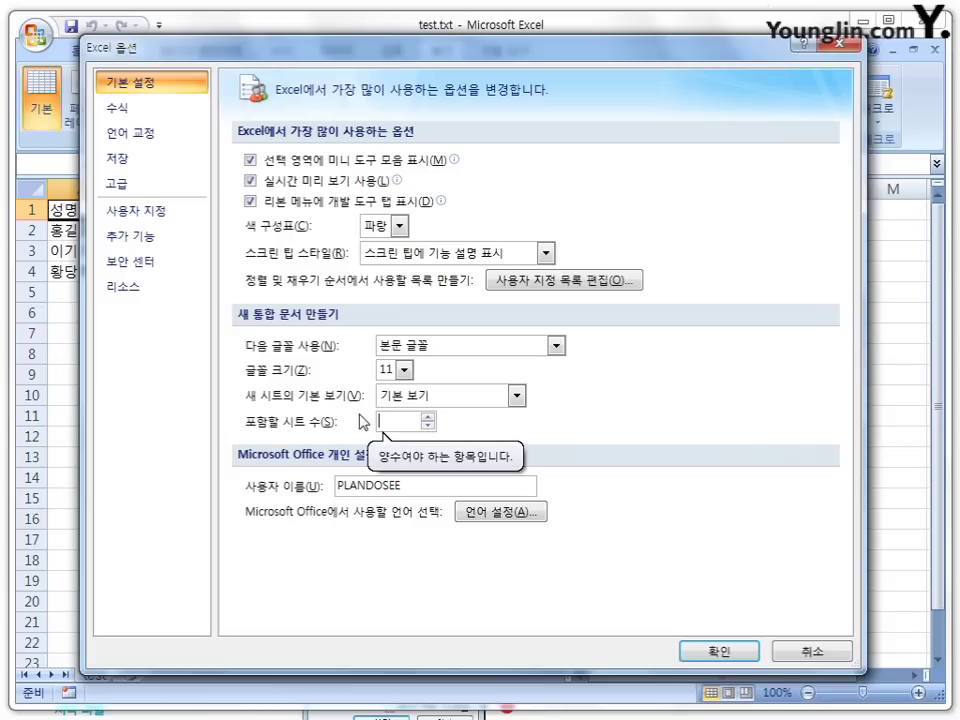
Step: Set the number of sheets in new workbooks to 3 and apply the options
click(430, 426)
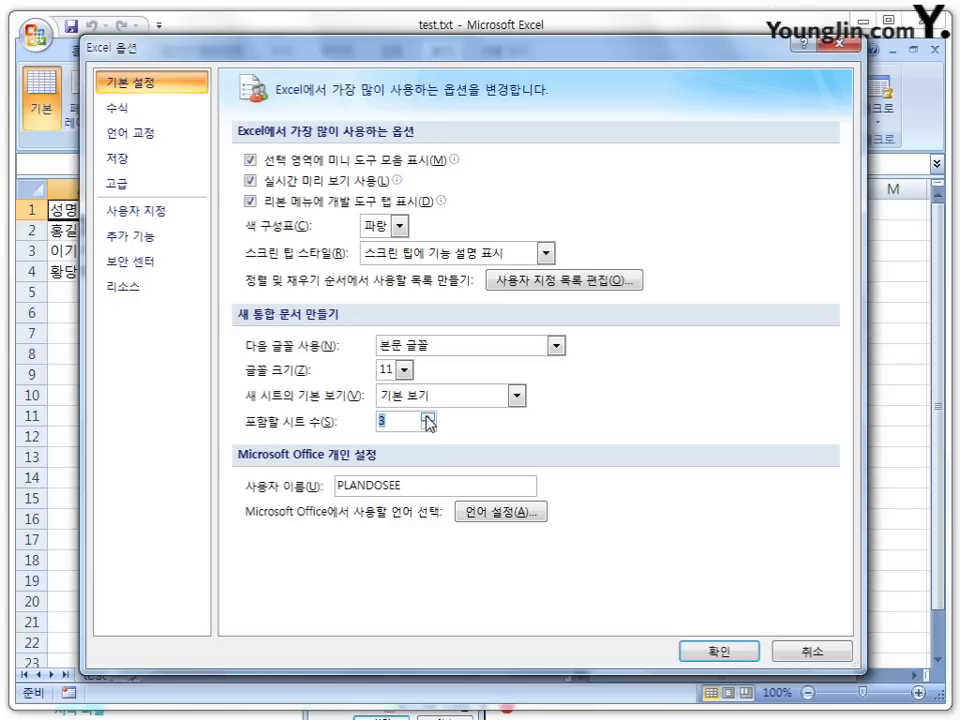
click(722, 650)
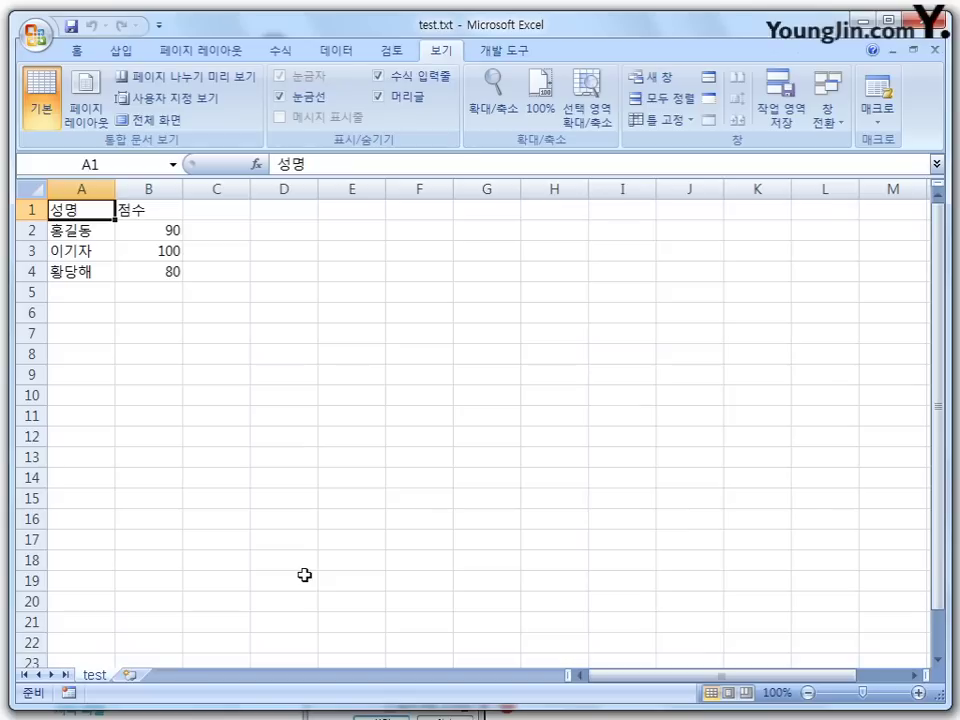
Step: Reopen the Excel options to check the sheet count for new workbooks, and leave without changes
click(35, 37)
click(370, 446)
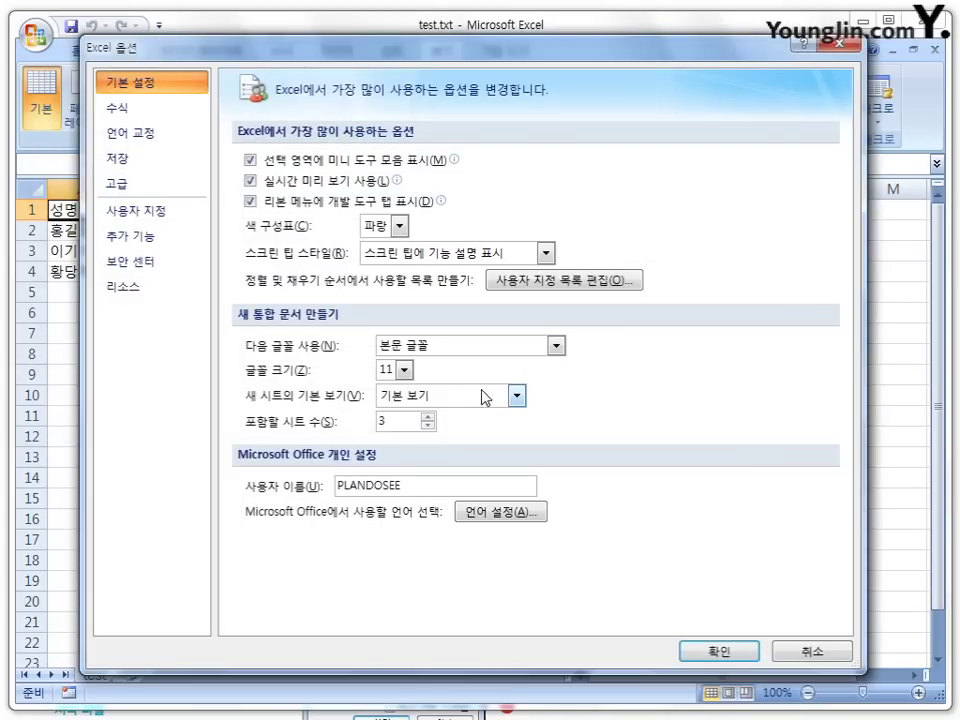
click(417, 421)
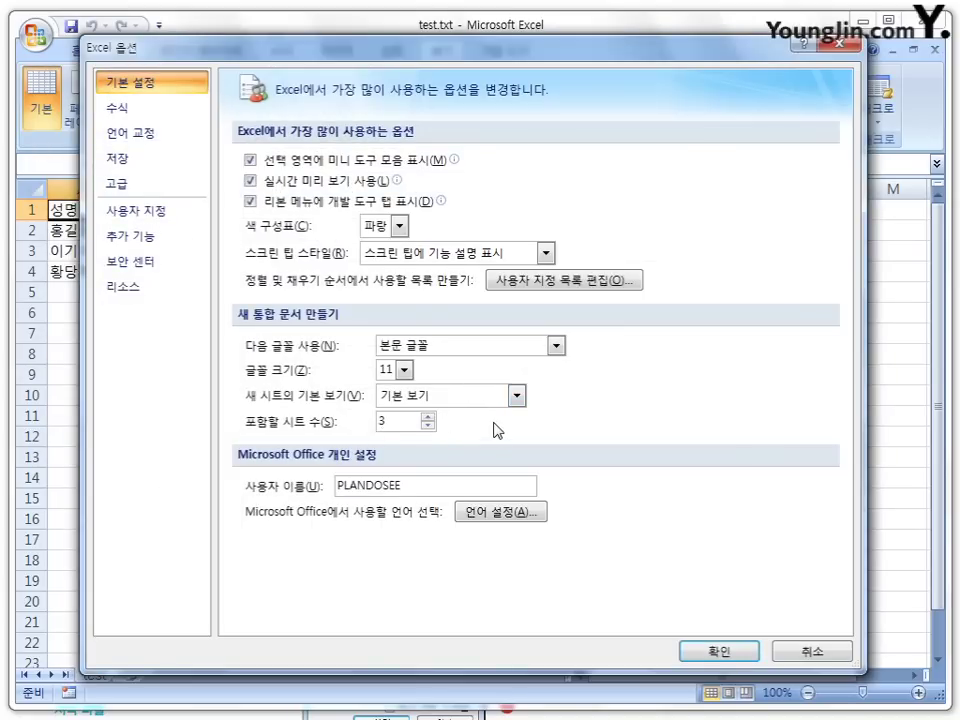
click(815, 648)
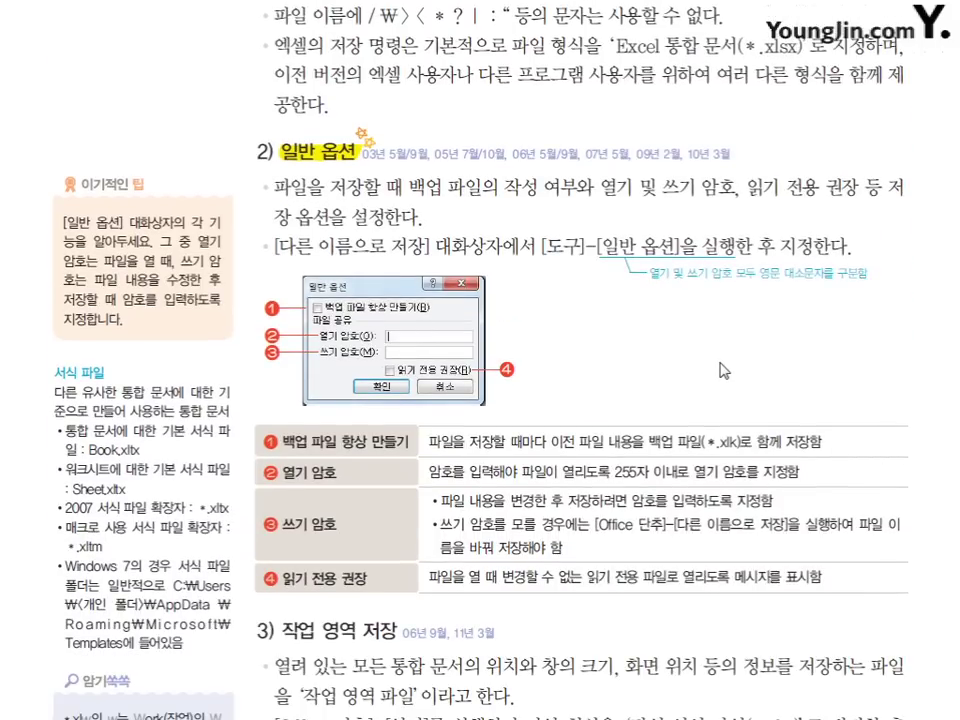
key(ctrl+p)
mouse_move(318, 322)
mouse_down()
mouse_move(372, 317)
mouse_move(324, 296)
mouse_move(398, 298)
mouse_up()
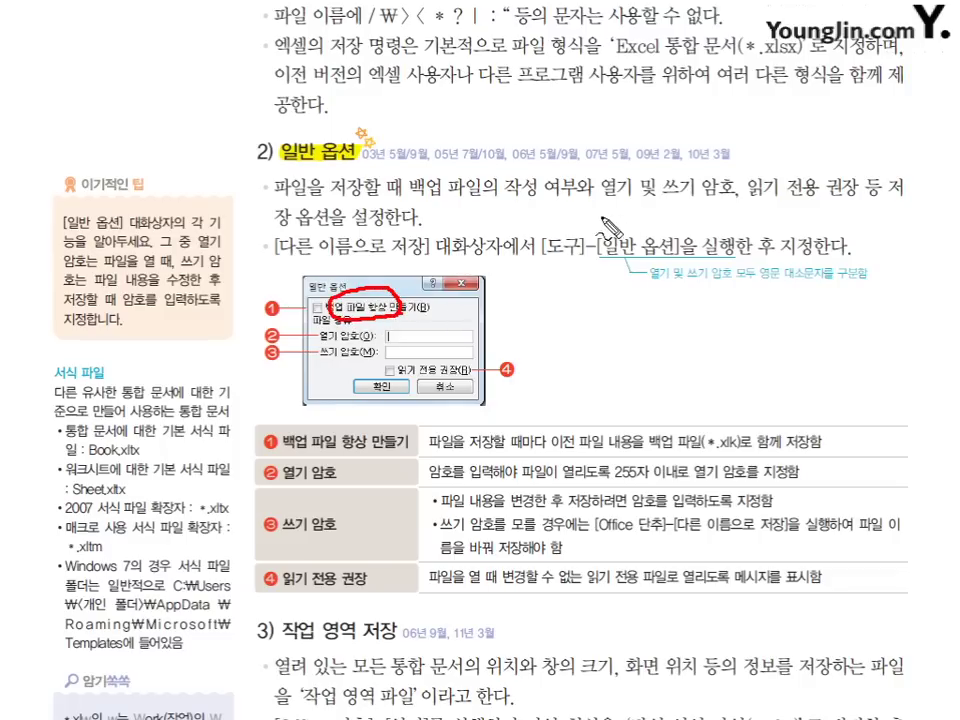
mouse_move(622, 184)
mouse_down()
mouse_move(603, 192)
mouse_move(612, 206)
mouse_move(630, 194)
mouse_up()
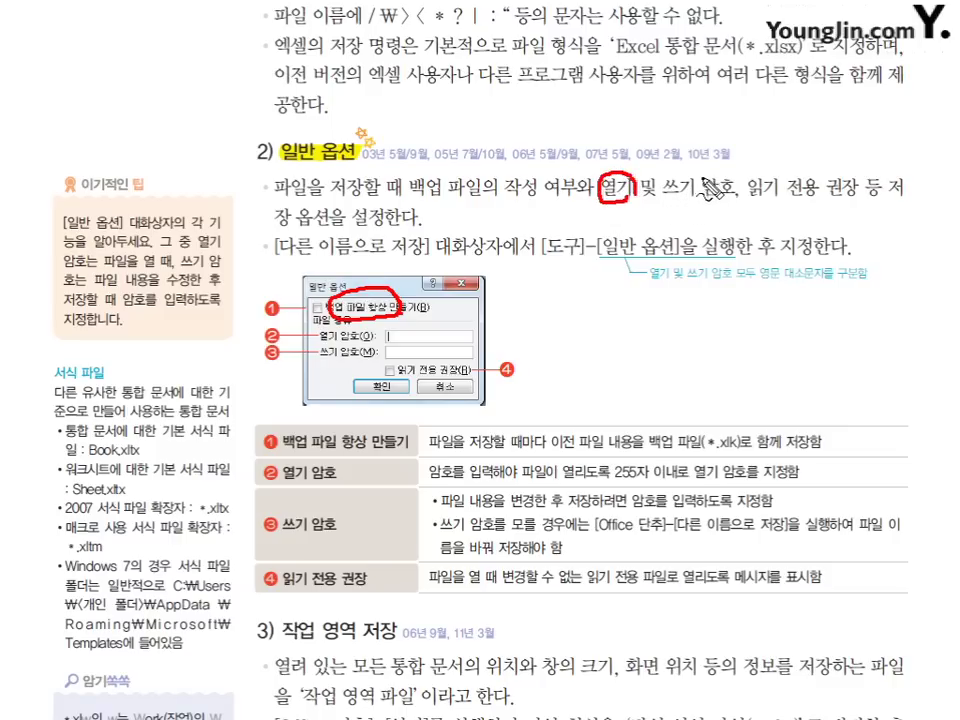
mouse_move(696, 203)
mouse_down()
mouse_move(666, 214)
mouse_move(660, 188)
mouse_move(688, 176)
mouse_move(700, 198)
mouse_move(684, 212)
mouse_up()
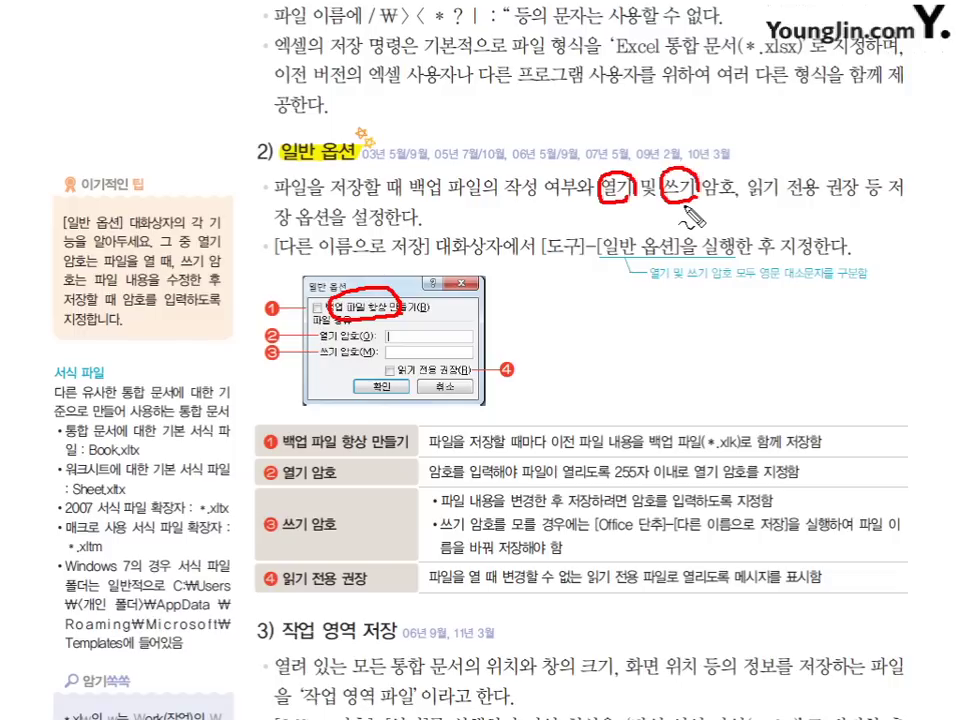